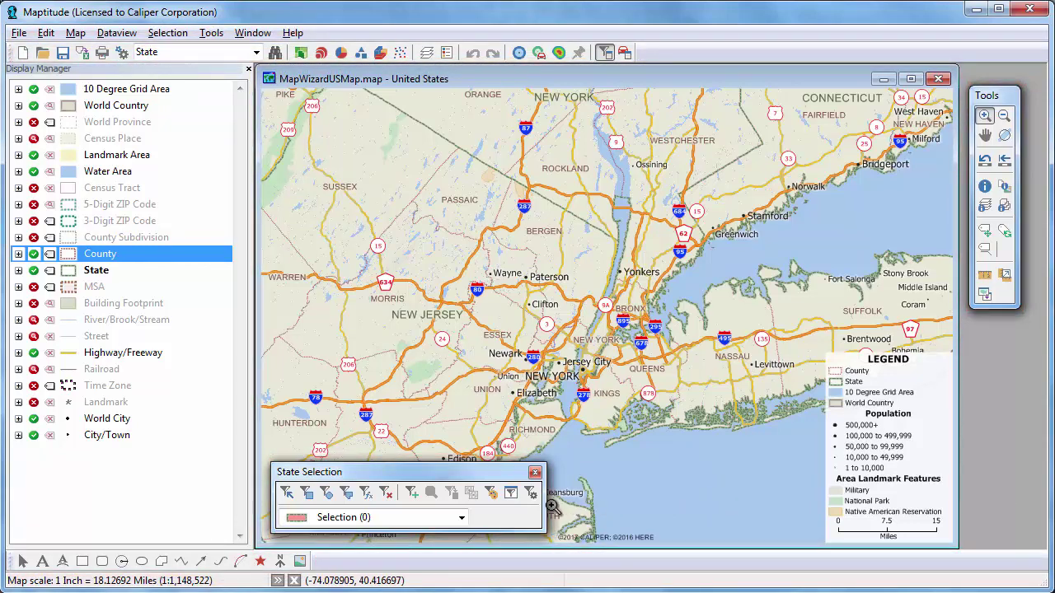
# - Dock the floating State Selection toolbar at the bottom and switch to the Zoom In tool
pyautogui.moveTo(546, 500)
pyautogui.mouseDown()
pyautogui.moveTo(430, 499)
pyautogui.moveTo(449, 484)
pyautogui.moveTo(560, 564)
pyautogui.mouseUp()
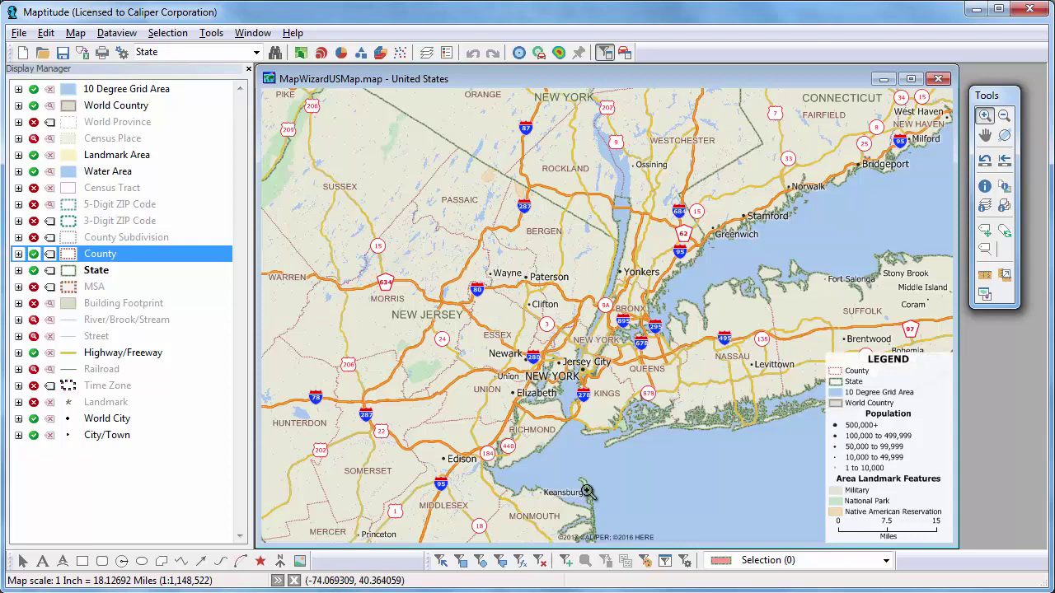
pyautogui.click(985, 116)
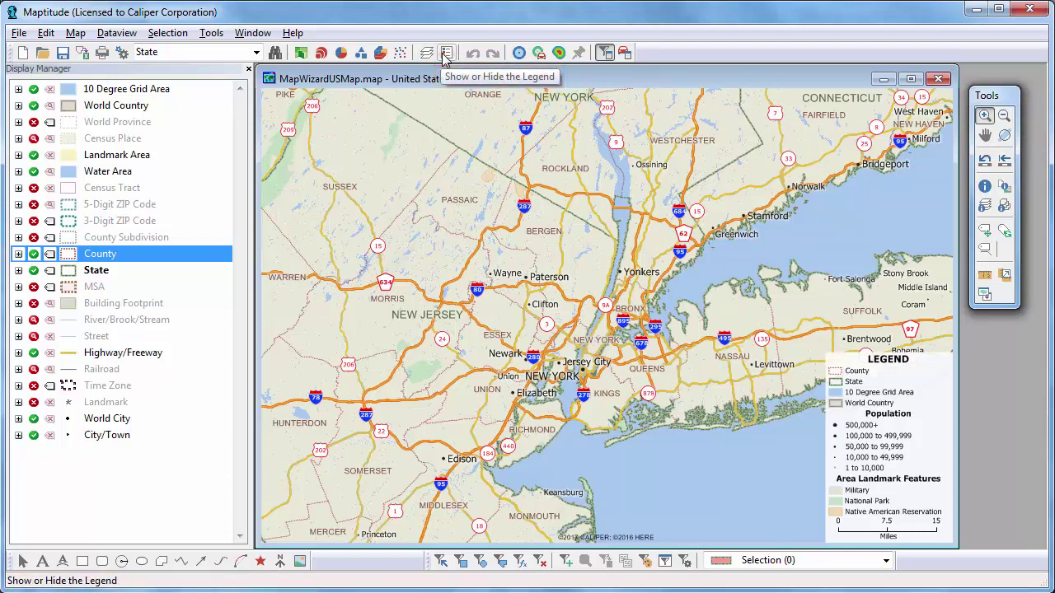
pyautogui.click(300, 54)
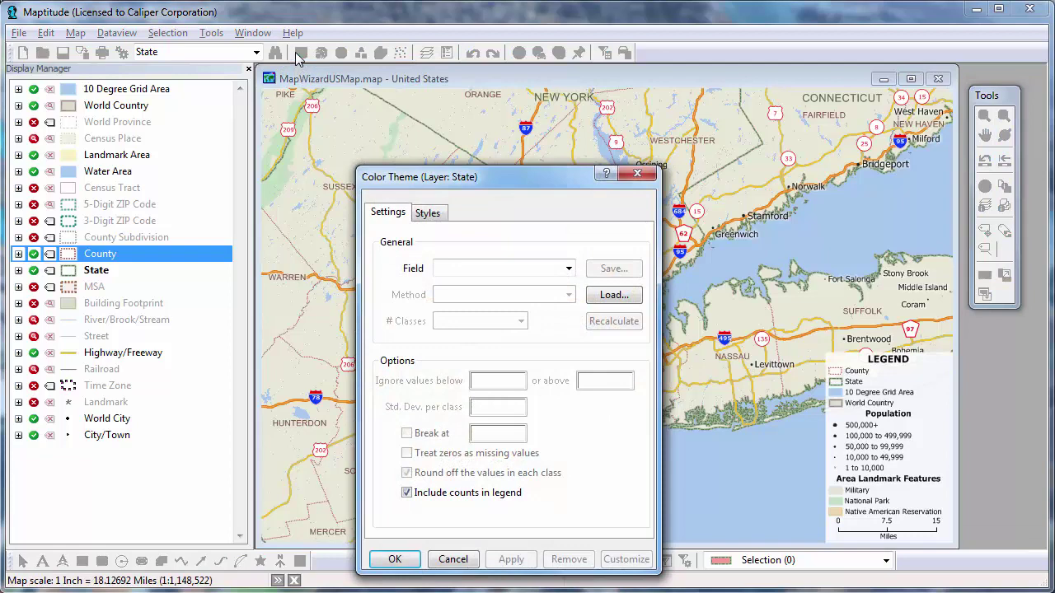
pyautogui.press('F1')
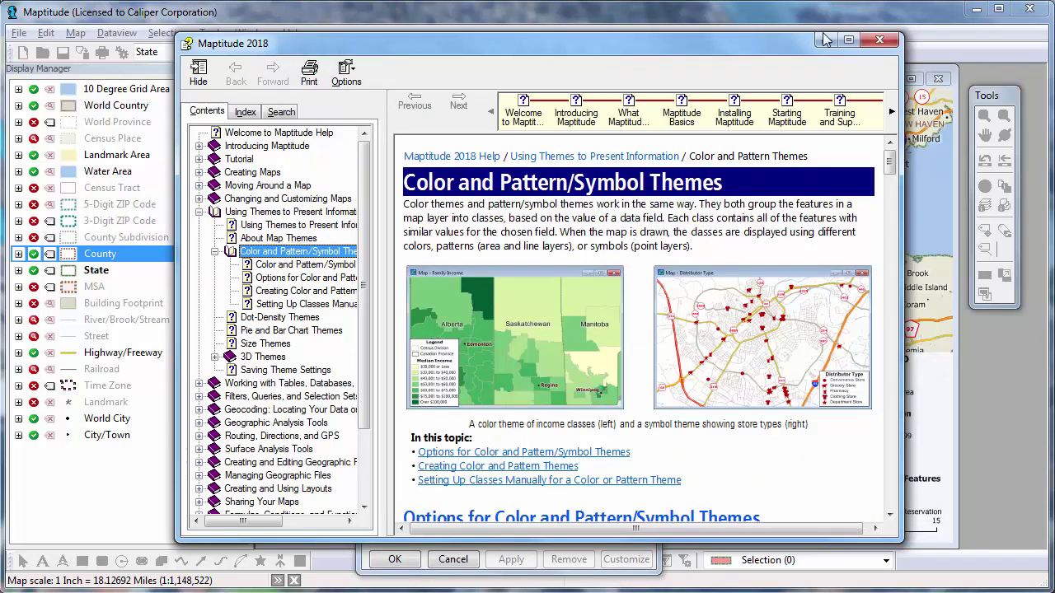
pyautogui.click(876, 39)
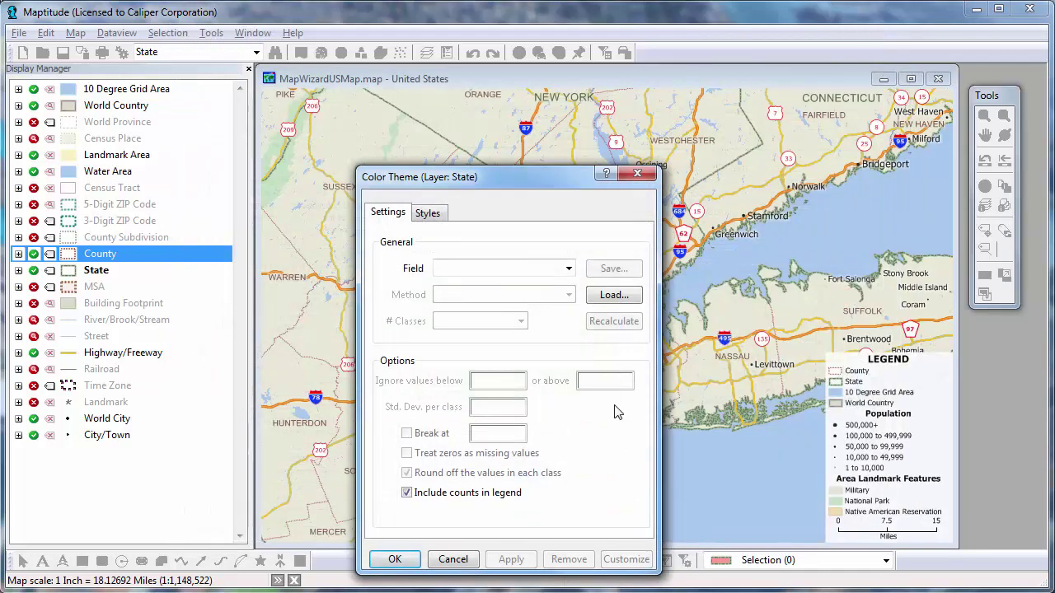
pyautogui.click(461, 561)
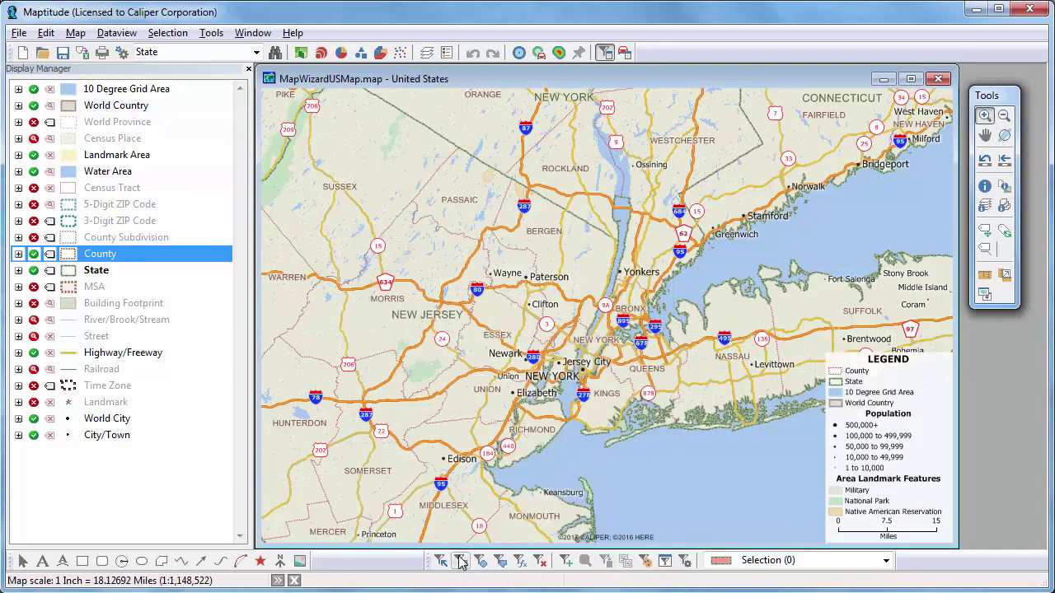
# - Enlarge the NEW JERSEY map label from size 12 to size 20
pyautogui.rightClick(422, 319)
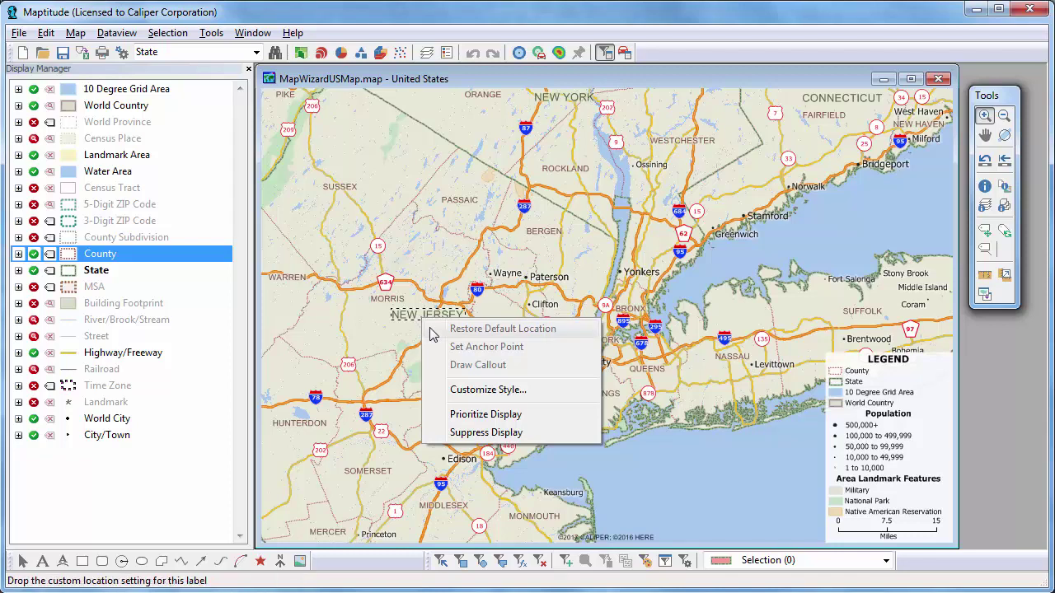
pyautogui.click(492, 393)
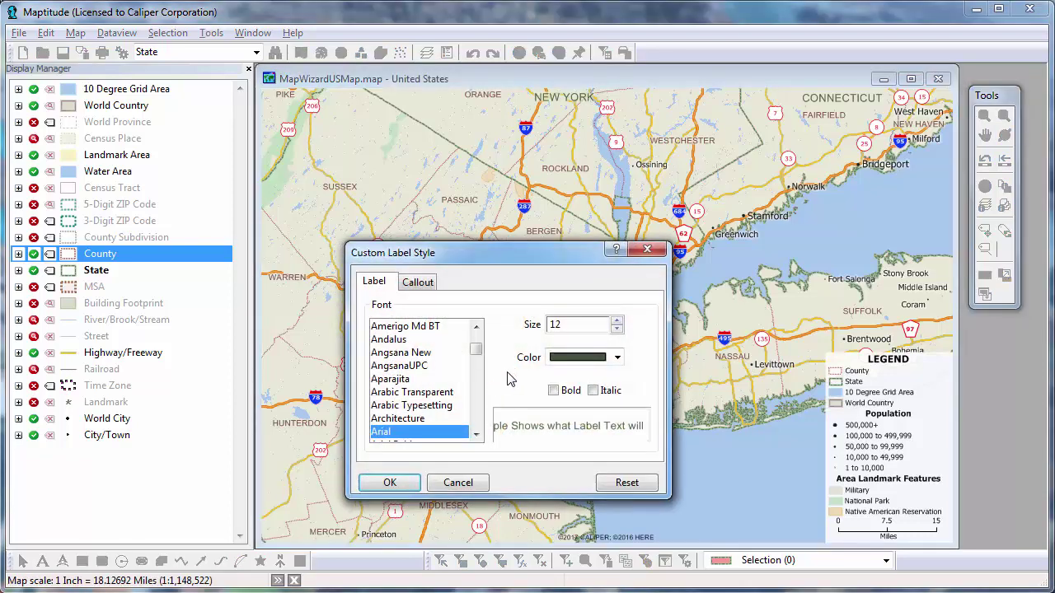
pyautogui.click(618, 321)
pyautogui.click(618, 322)
pyautogui.click(618, 322)
pyautogui.click(618, 321)
pyautogui.click(404, 486)
pyautogui.rightClick(395, 180)
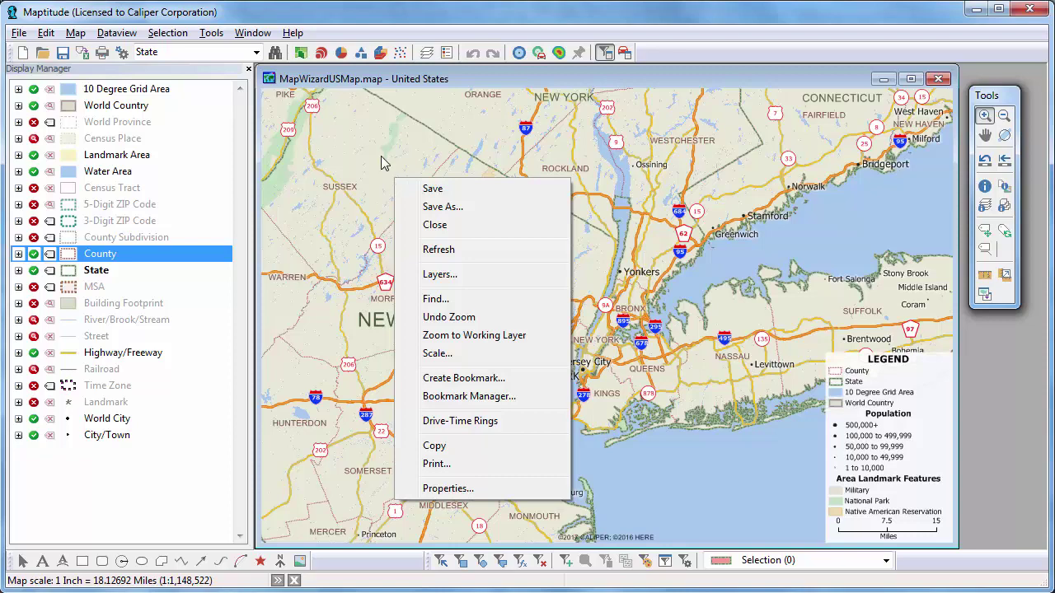
pyautogui.click(173, 75)
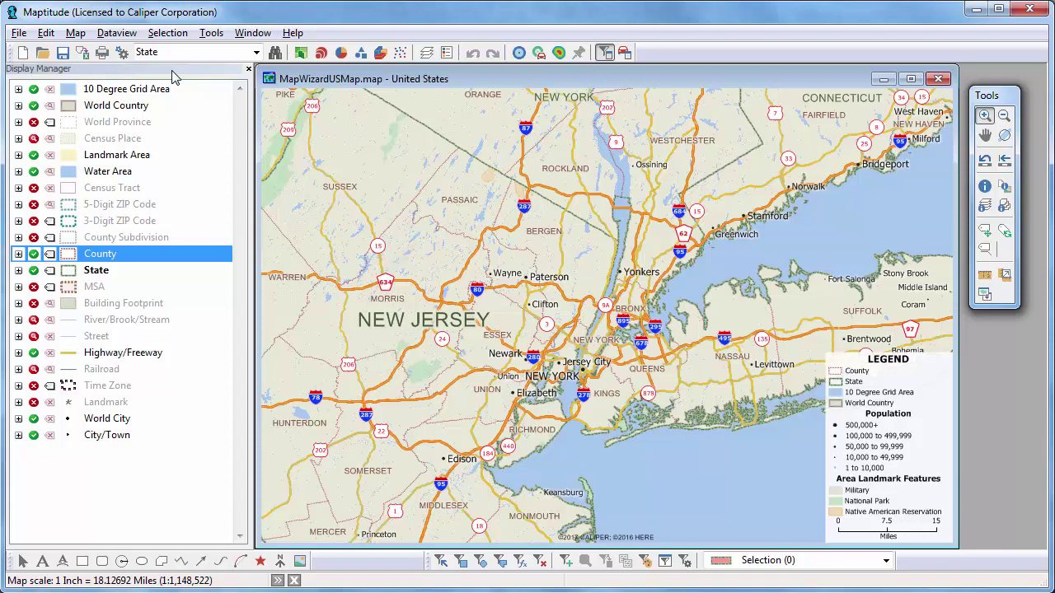
pyautogui.rightClick(113, 206)
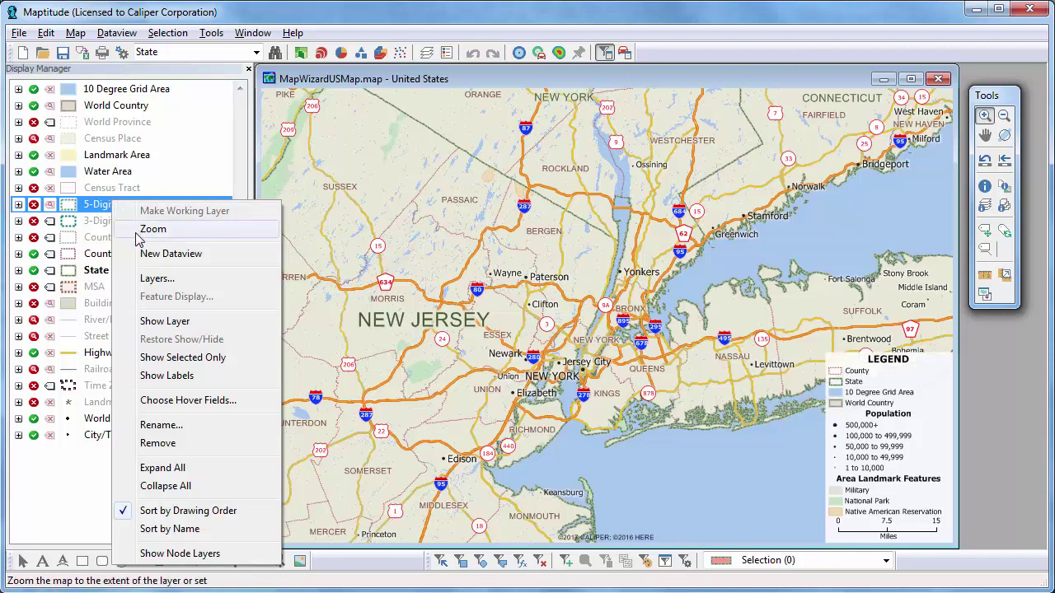
pyautogui.click(170, 254)
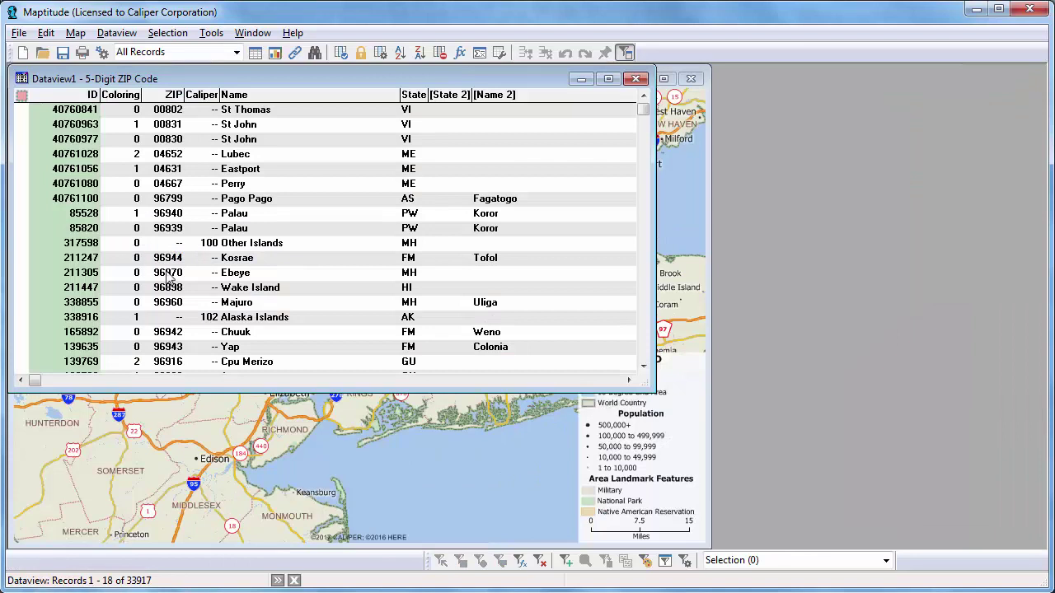
pyautogui.moveTo(655, 170); pyautogui.dragTo(972, 206)
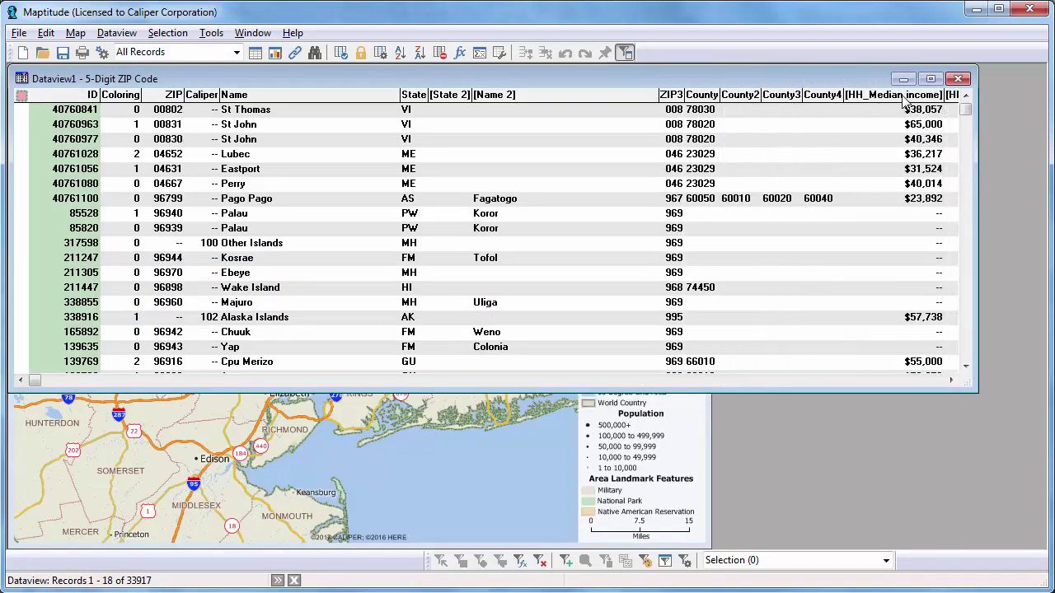
pyautogui.moveTo(903, 99)
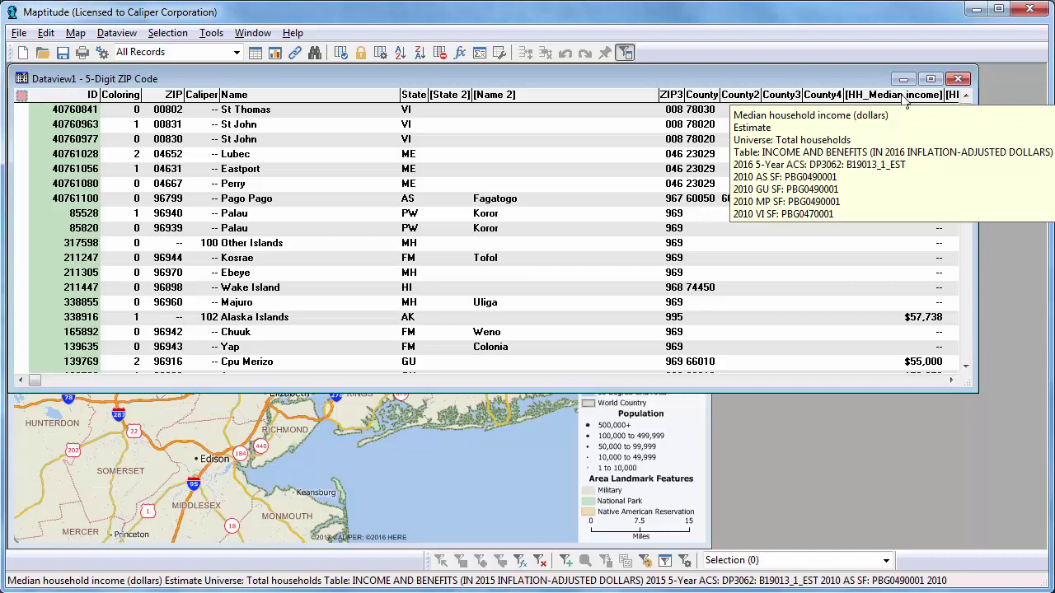
pyautogui.click(907, 96)
pyautogui.click(958, 78)
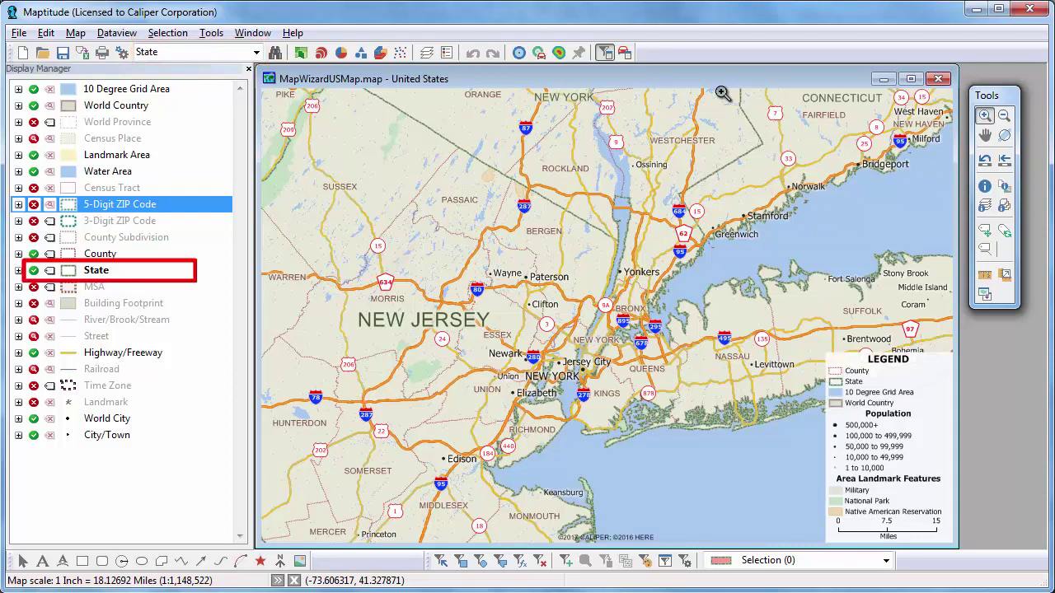
# - Use the Info tool to view New York state's data record
pyautogui.click(985, 186)
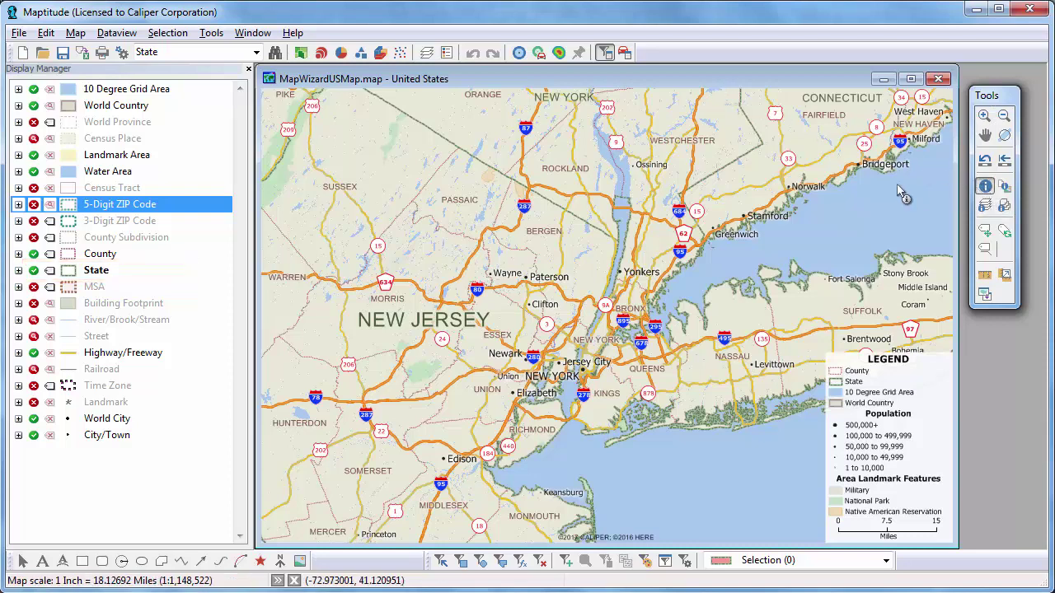
pyautogui.click(678, 169)
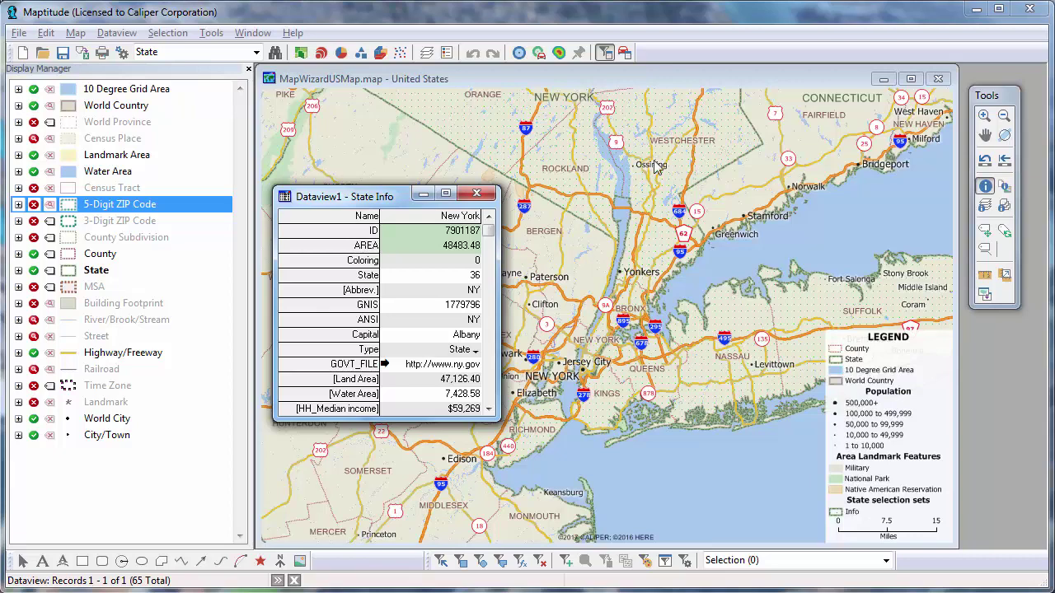
pyautogui.click(476, 194)
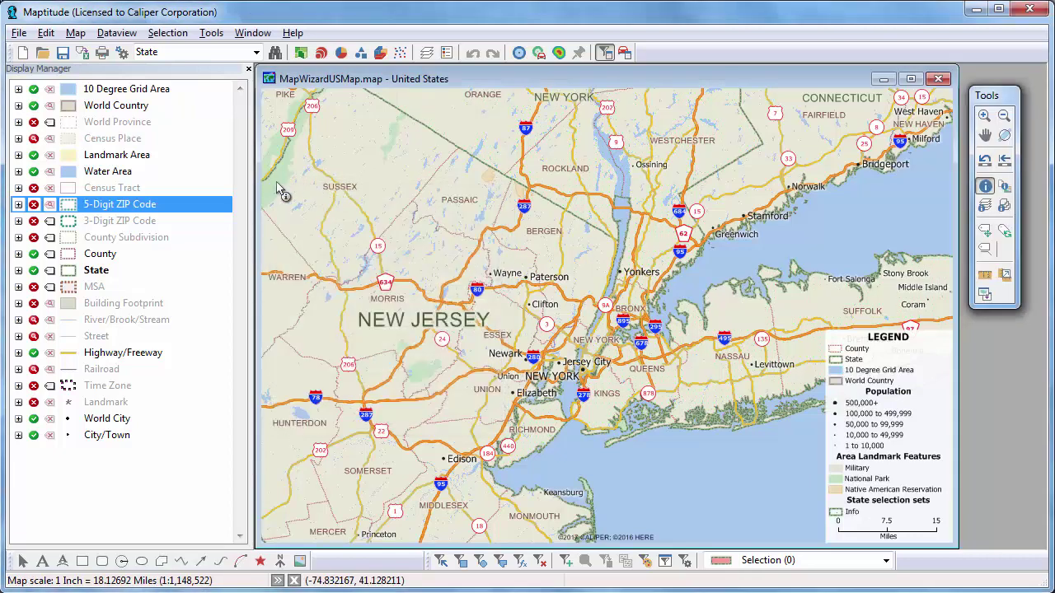
# - Make County the working layer and look up Westchester County's attributes
pyautogui.click(255, 51)
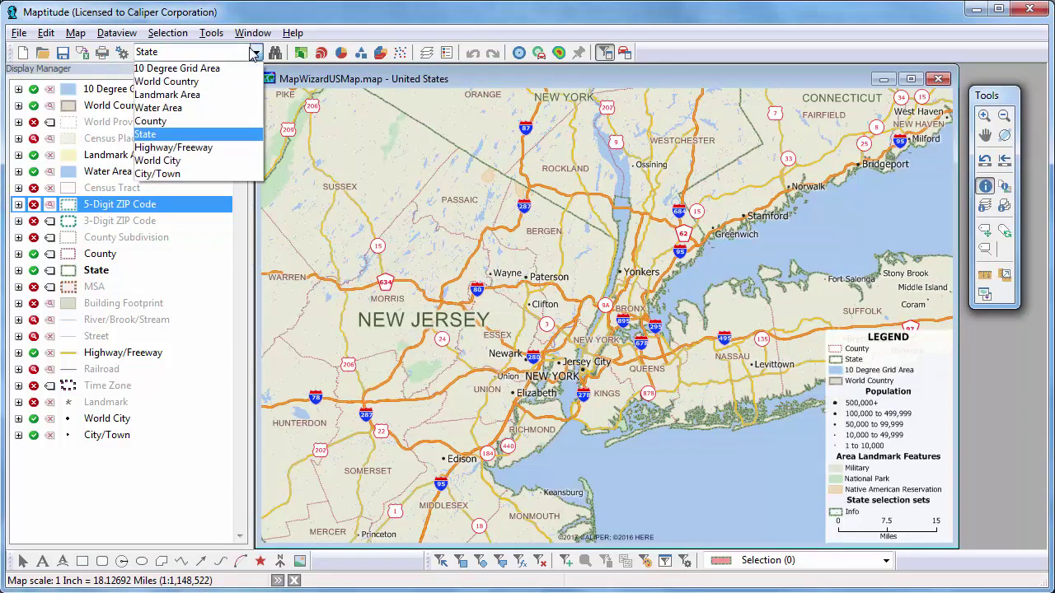
pyautogui.click(236, 121)
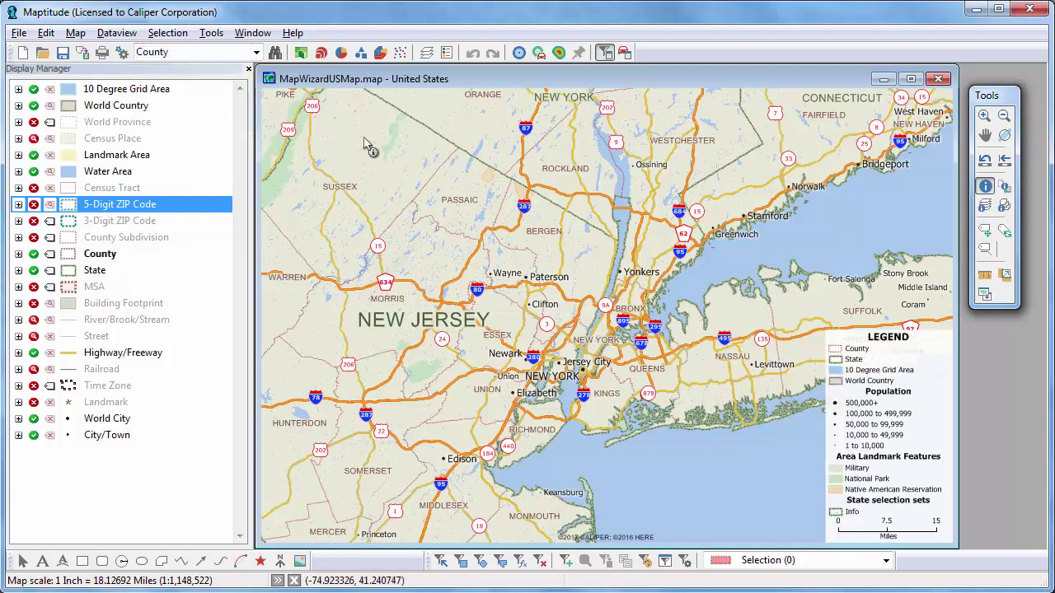
pyautogui.click(679, 177)
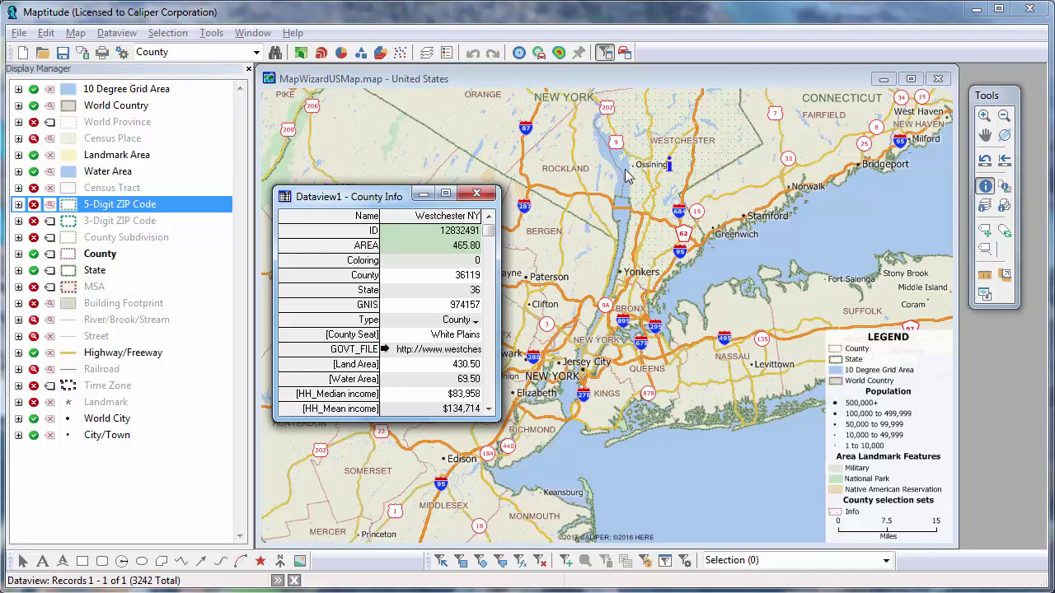
pyautogui.click(483, 198)
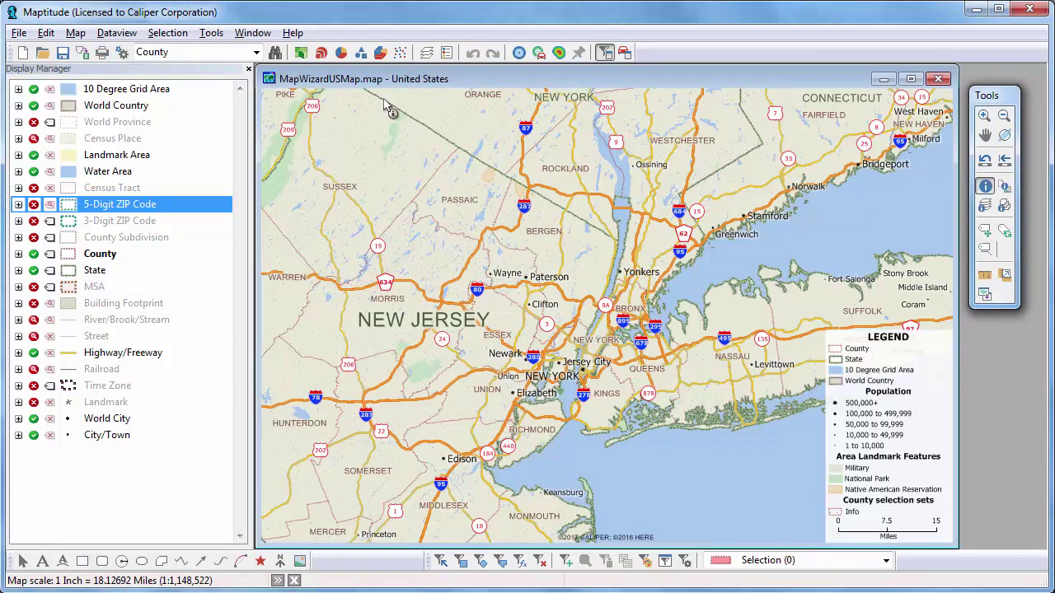
# - Shade counties in greens by HH_Median income using 8 Optimal Breaks classes
pyautogui.click(301, 56)
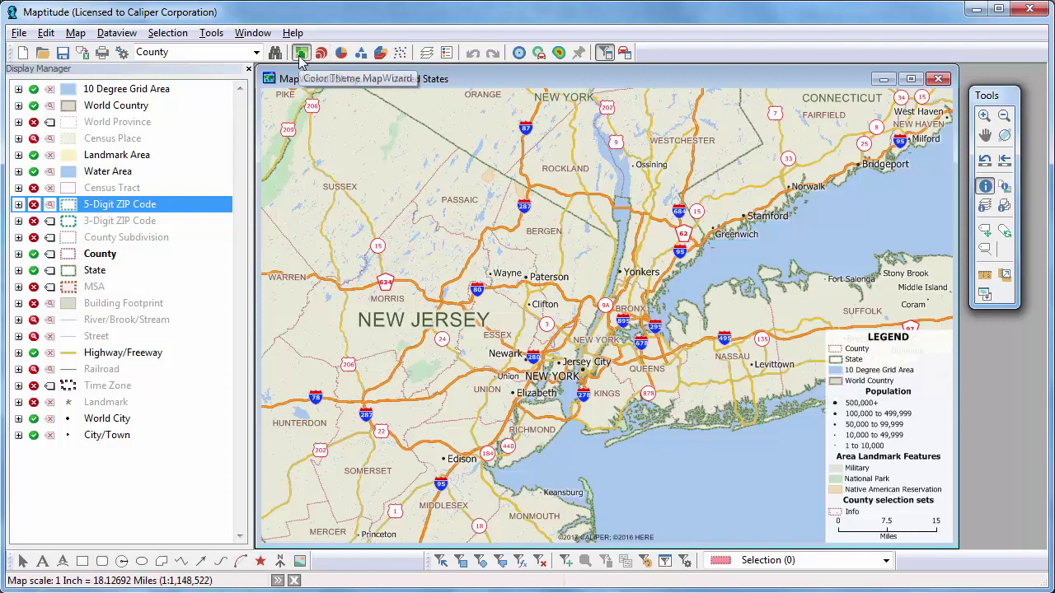
pyautogui.click(476, 269)
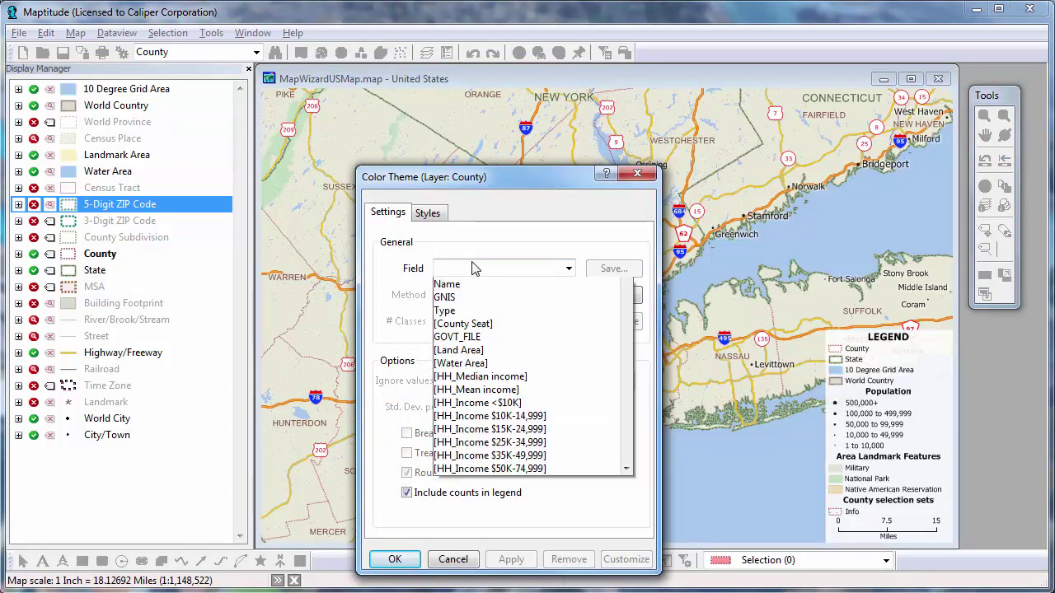
pyautogui.click(555, 450)
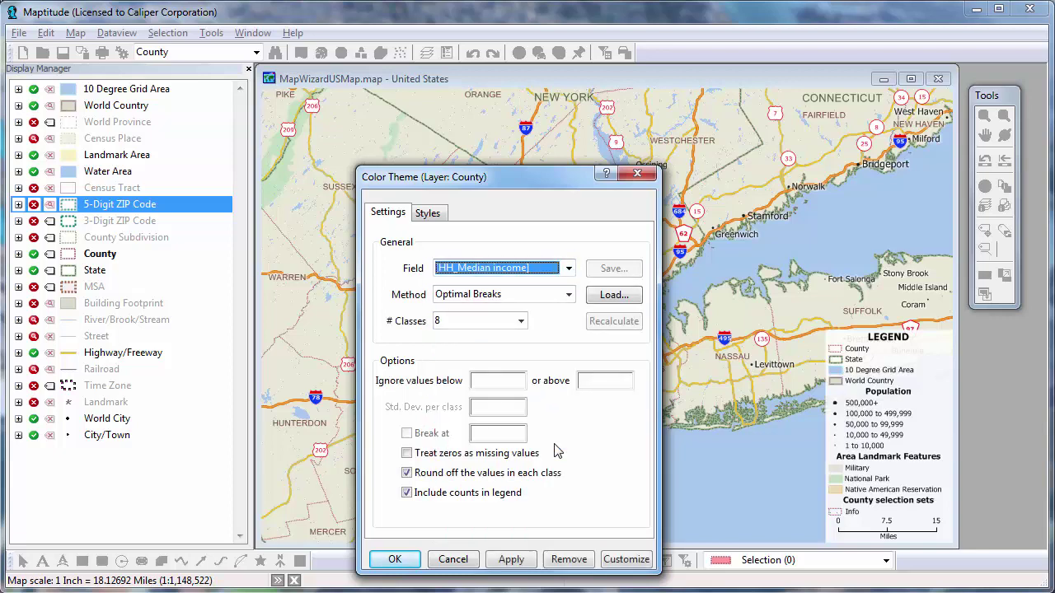
pyautogui.click(395, 560)
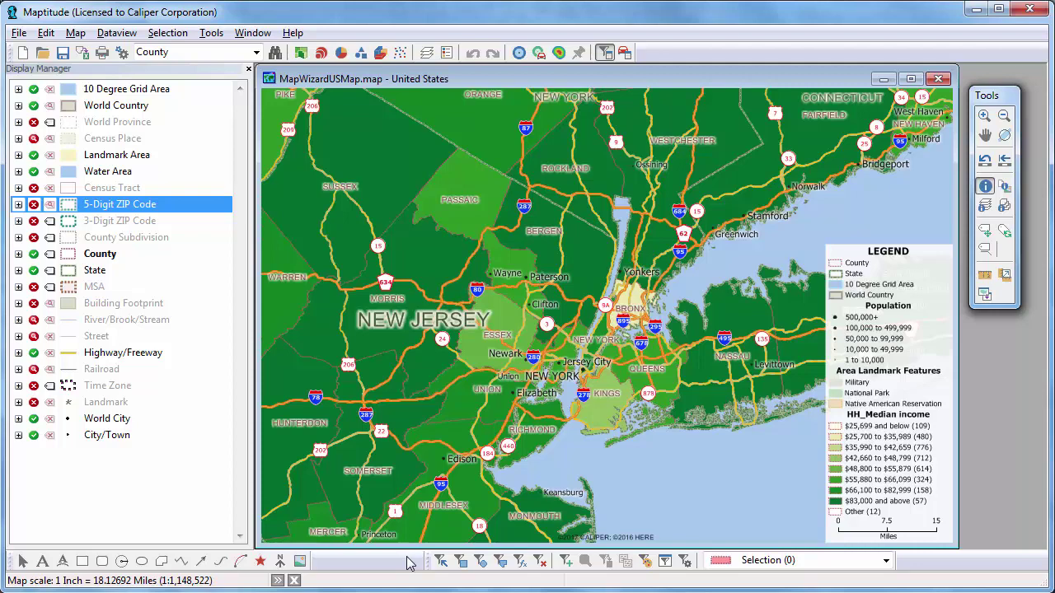
# - Make Highway/Freeway the working layer and select the 3923 highway features within a circle around Newark
pyautogui.rightClick(153, 364)
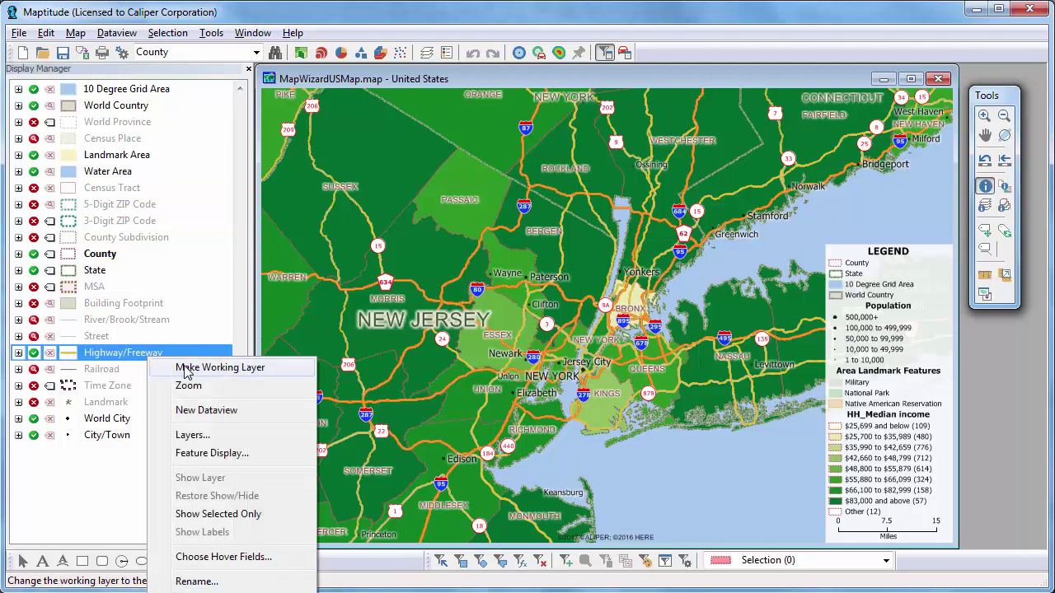
pyautogui.click(187, 370)
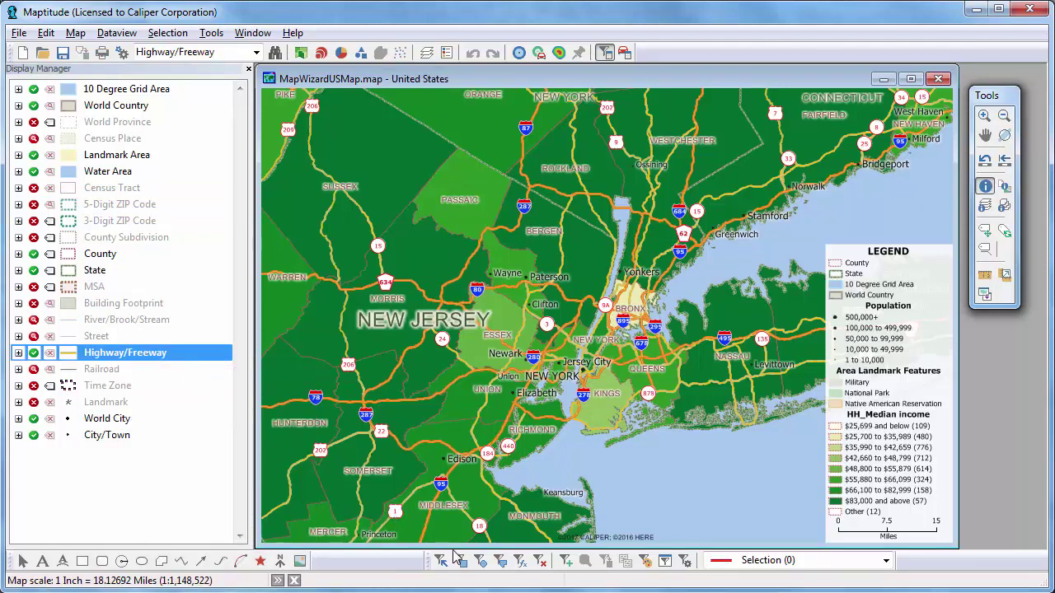
pyautogui.click(481, 561)
pyautogui.moveTo(497, 352); pyautogui.dragTo(585, 431)
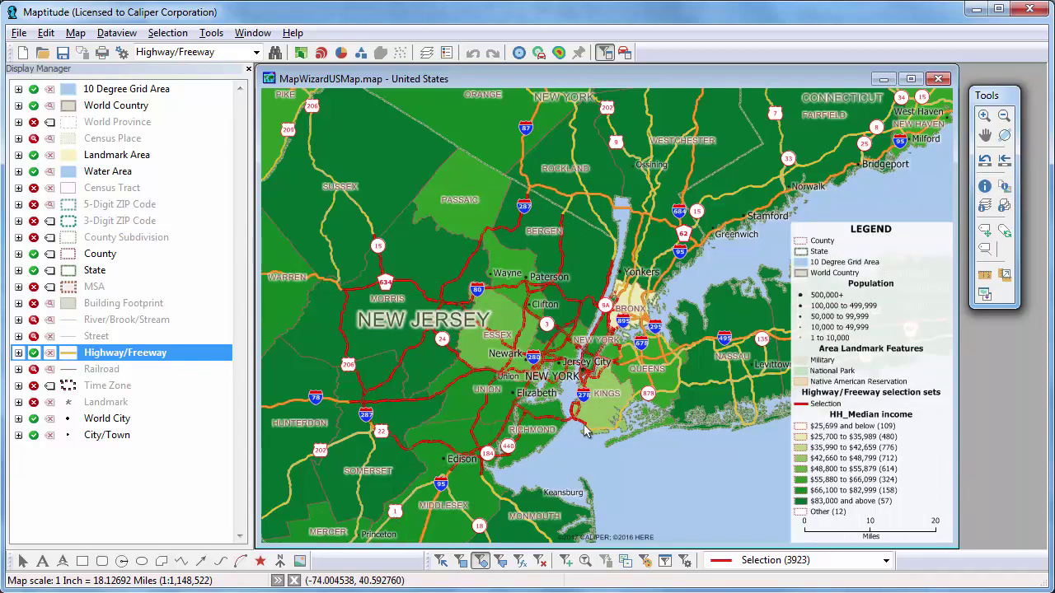
pyautogui.click(18, 32)
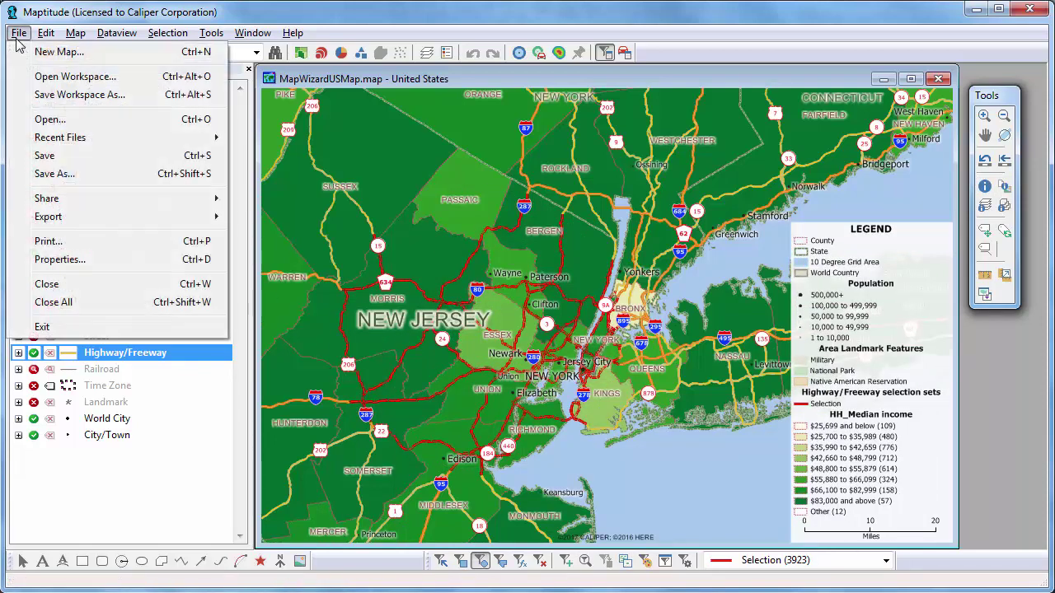
# - Save the map as the workspace 'My work' and close all windows
pyautogui.click(66, 94)
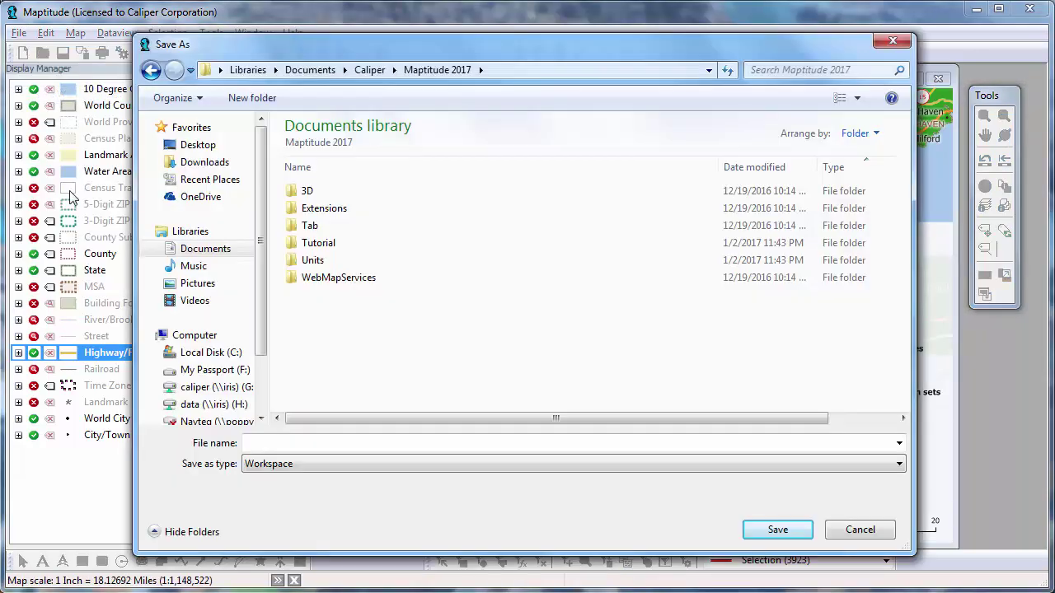
pyautogui.click(254, 445)
pyautogui.write('My work')
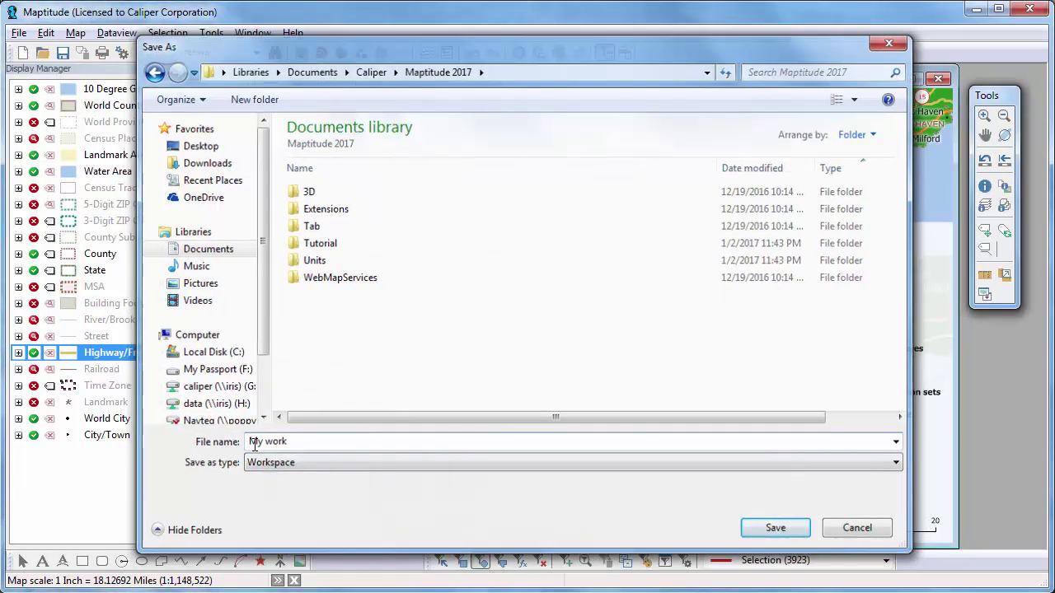
pyautogui.press('Return')
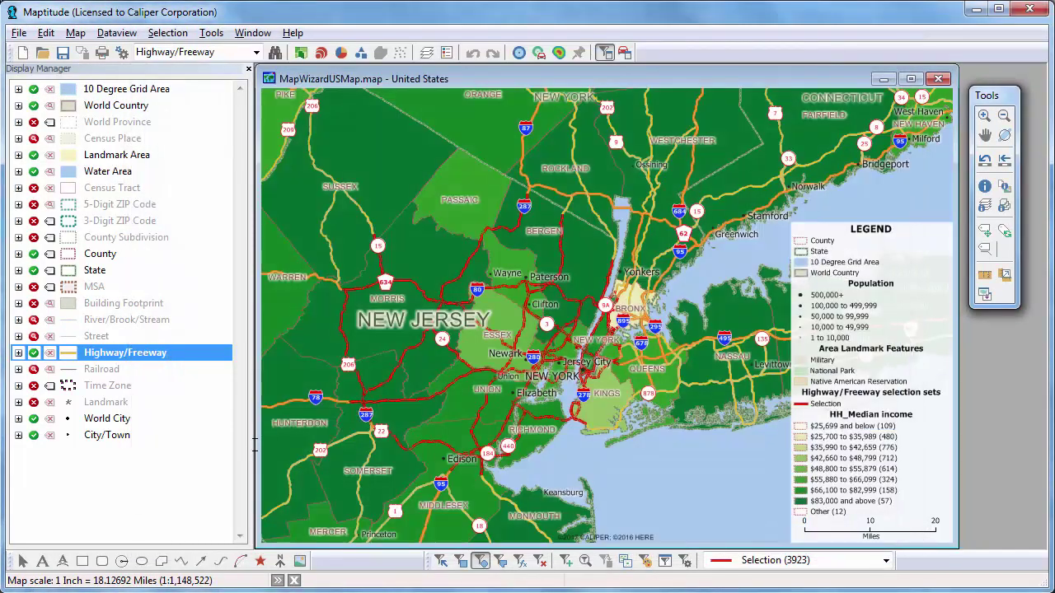
pyautogui.click(19, 33)
pyautogui.click(124, 302)
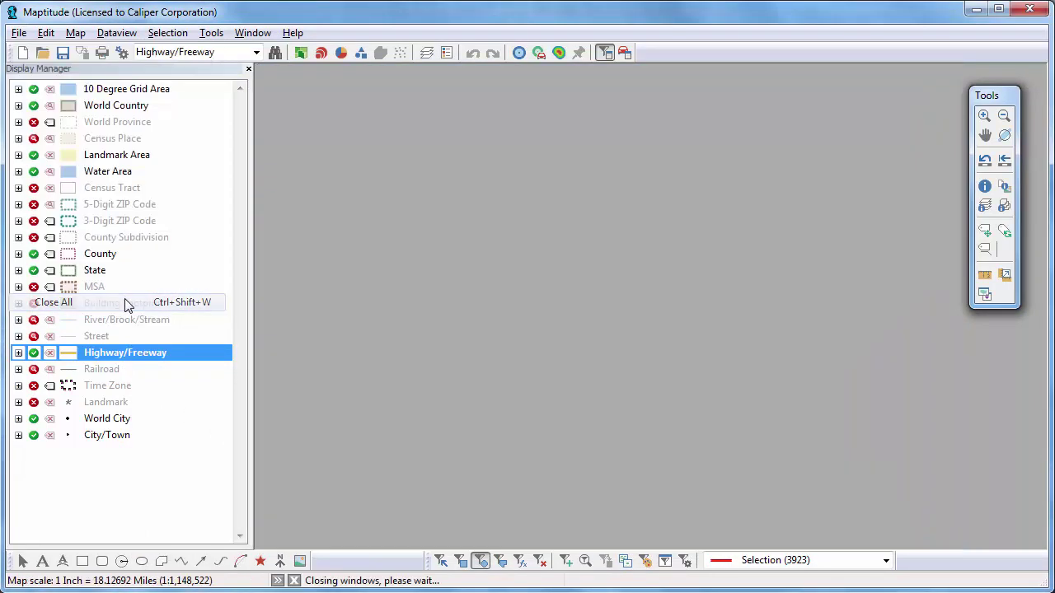